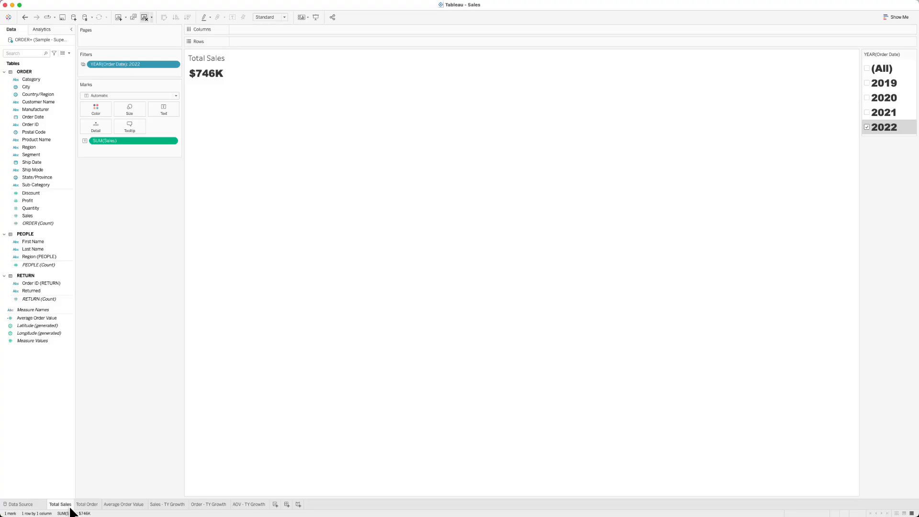
- Duplicate the Total Sales worksheet under the name Heatmap and clear the copy's worksheet formatting
{"action": "right_click", "coordinate": [65, 505]}
{"action": "left_click", "coordinate": [70, 442]}
{"action": "double_click", "coordinate": [133, 500]}
{"action": "type", "text": "Heatmap"}
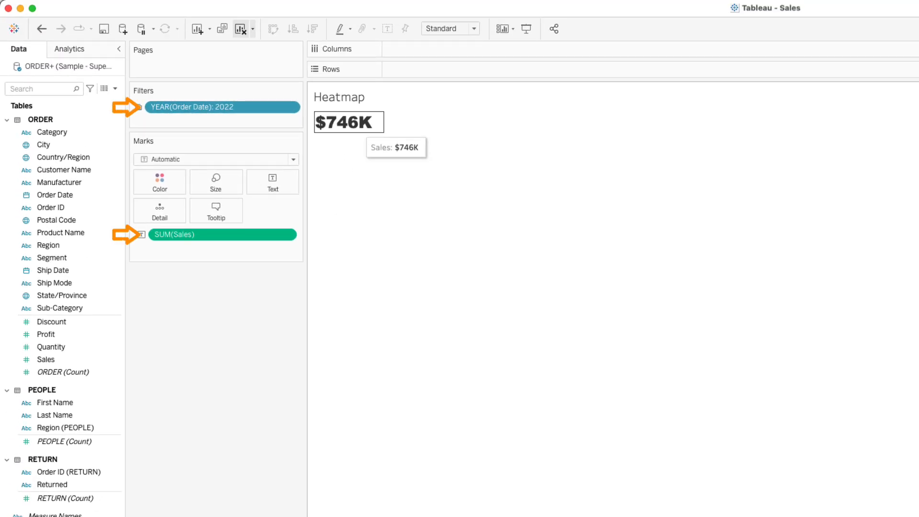
{"action": "left_click", "coordinate": [253, 29]}
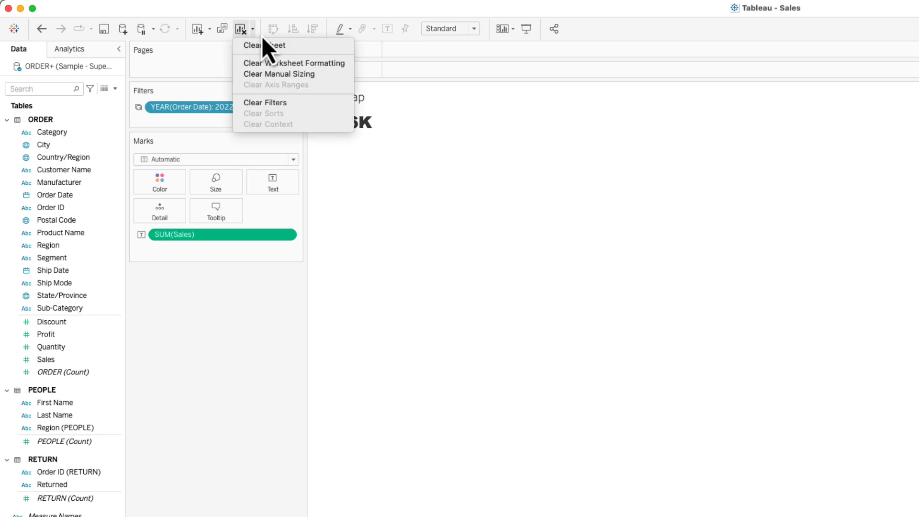
{"action": "left_click", "coordinate": [352, 65]}
- Add Order Date to the rows and expand its hierarchy from year to quarter and month
{"action": "left_click_drag", "start_coordinate": [109, 196], "coordinate": [418, 74]}
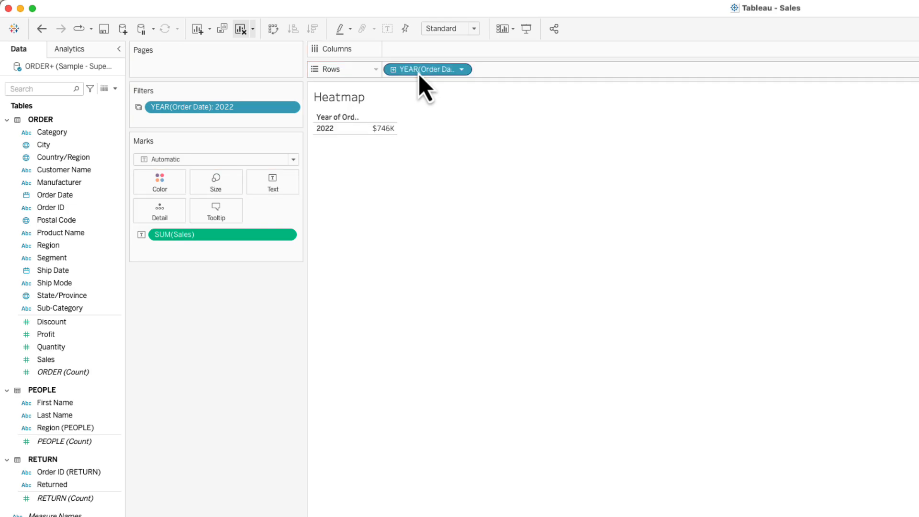
{"action": "left_click", "coordinate": [394, 73]}
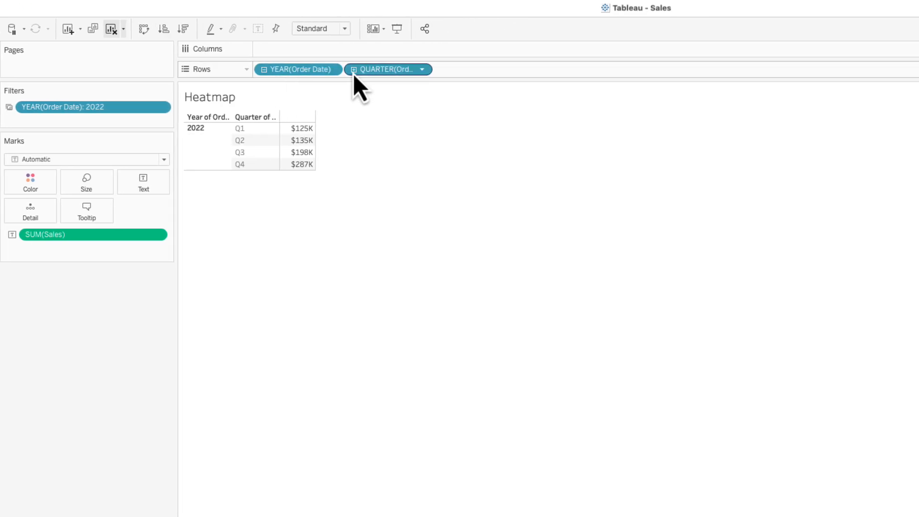
{"action": "left_click", "coordinate": [353, 70]}
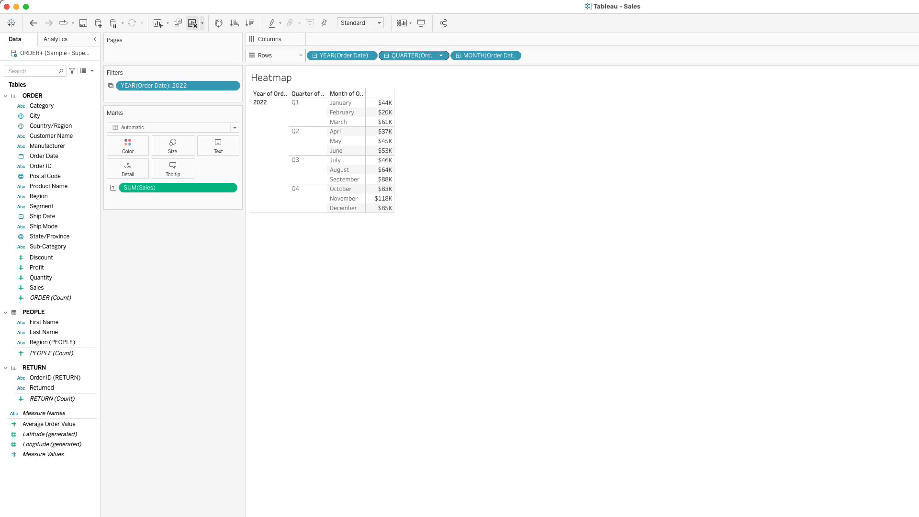
- Add Order Date to the columns and change its date level from year to weekday
{"action": "left_click_drag", "start_coordinate": [70, 160], "coordinate": [360, 38]}
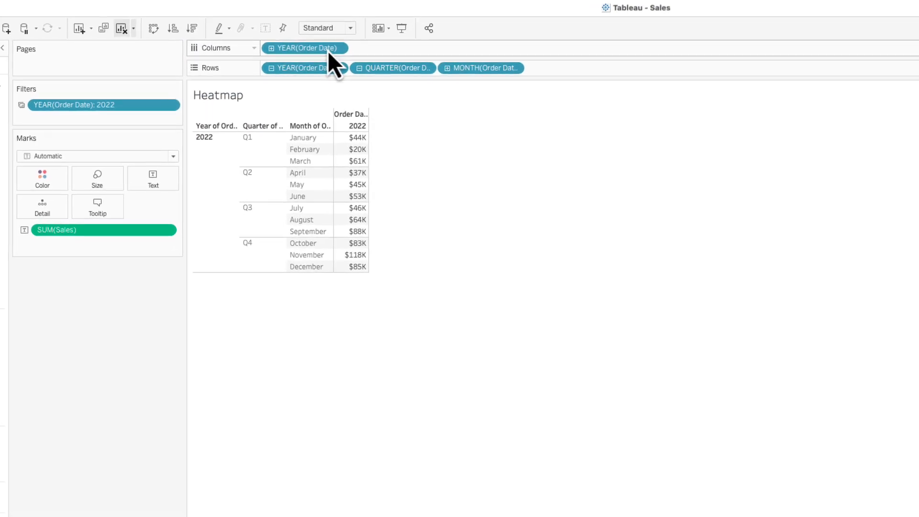
{"action": "right_click", "coordinate": [360, 43]}
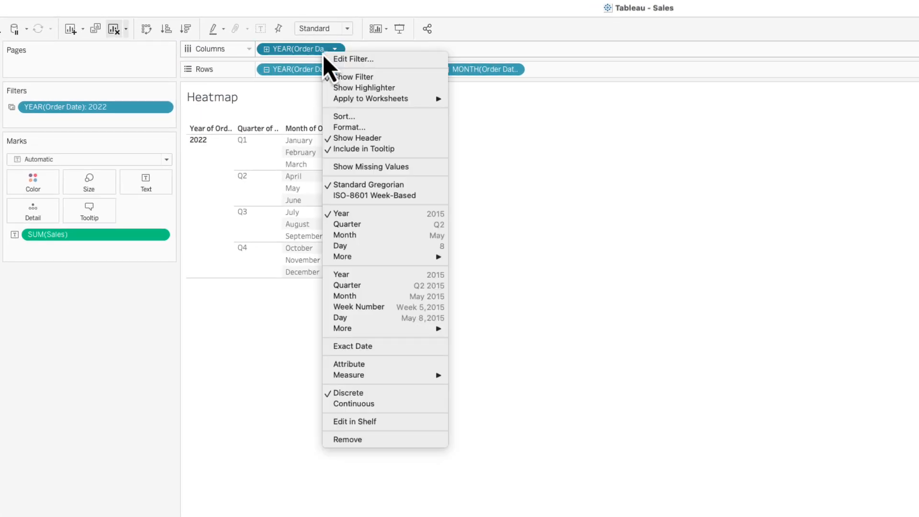
{"action": "mouse_move", "coordinate": [445, 258]}
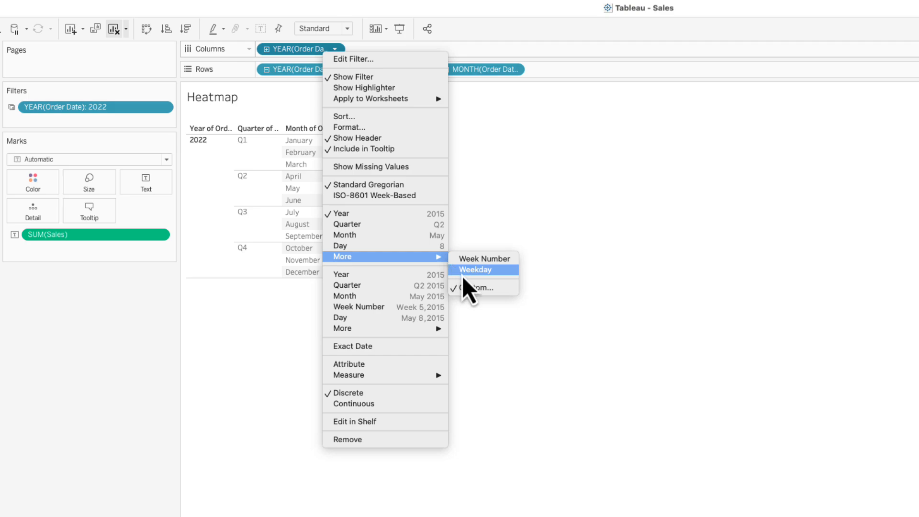
{"action": "left_click", "coordinate": [460, 271]}
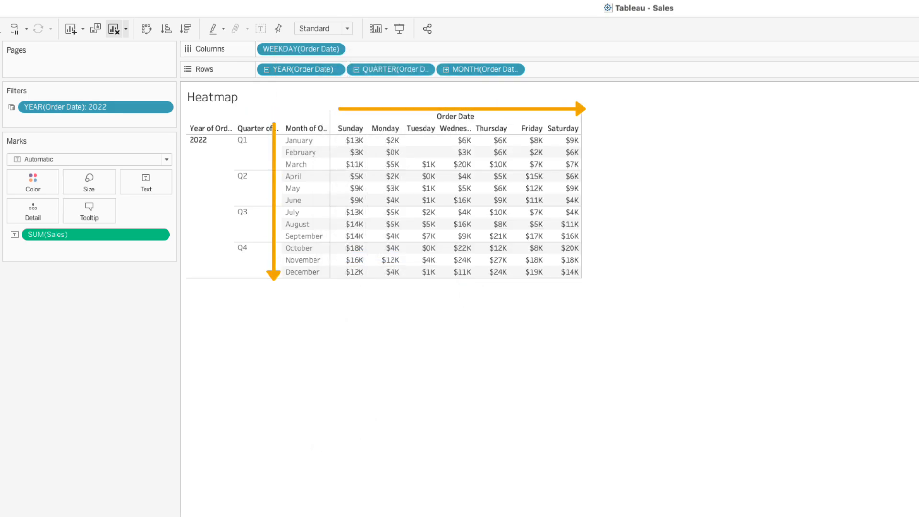
- Swap the rows and columns, and remove the year of Order Date from the columns
{"action": "left_click", "coordinate": [146, 29]}
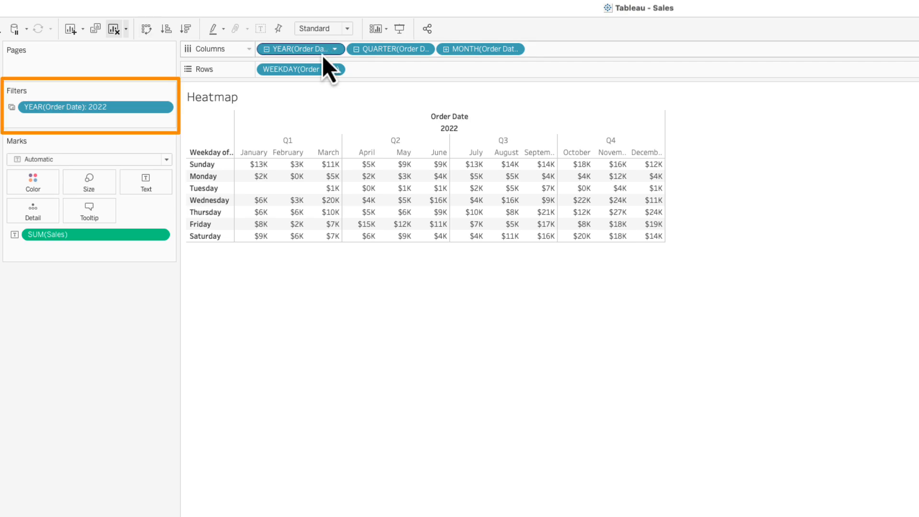
{"action": "left_click_drag", "start_coordinate": [323, 56], "coordinate": [118, 385]}
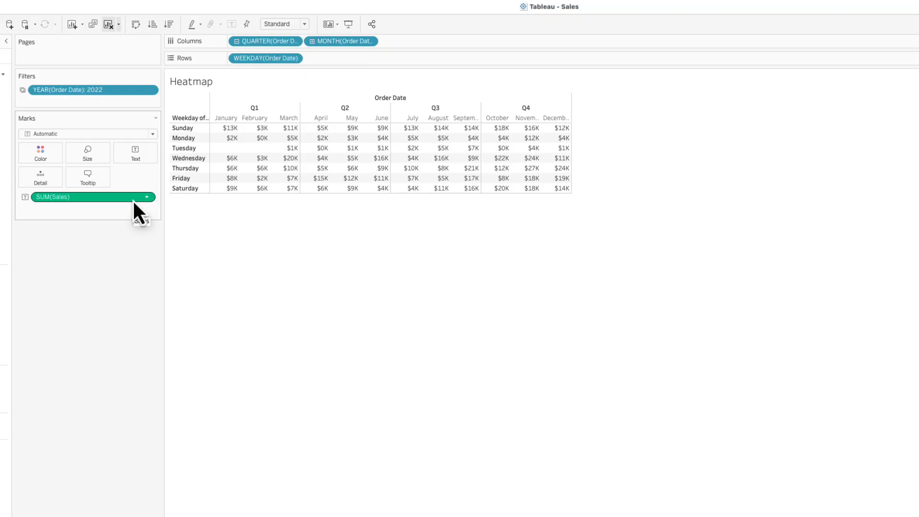
- Color the marks by a copy of SUM(Sales) and change the mark type to Square
{"action": "mouse_move", "coordinate": [133, 199]}
{"action": "left_mouse_down"}
{"action": "mouse_move", "coordinate": [46, 188]}
{"action": "mouse_move", "coordinate": [39, 159]}
{"action": "left_mouse_up"}
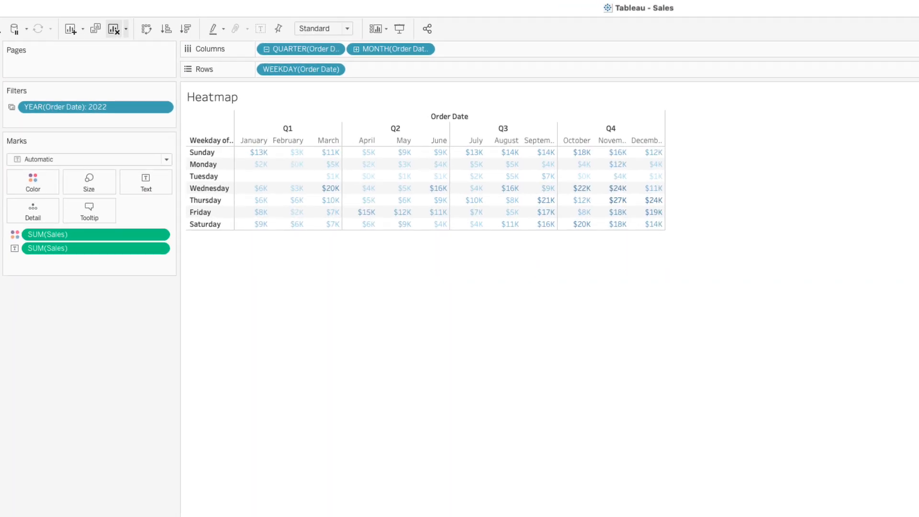
{"action": "left_click", "coordinate": [35, 161]}
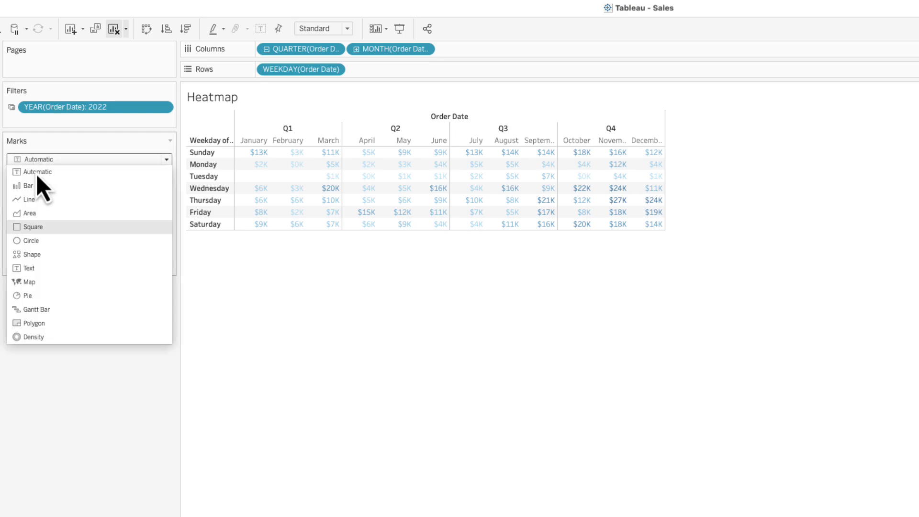
{"action": "left_click", "coordinate": [44, 229]}
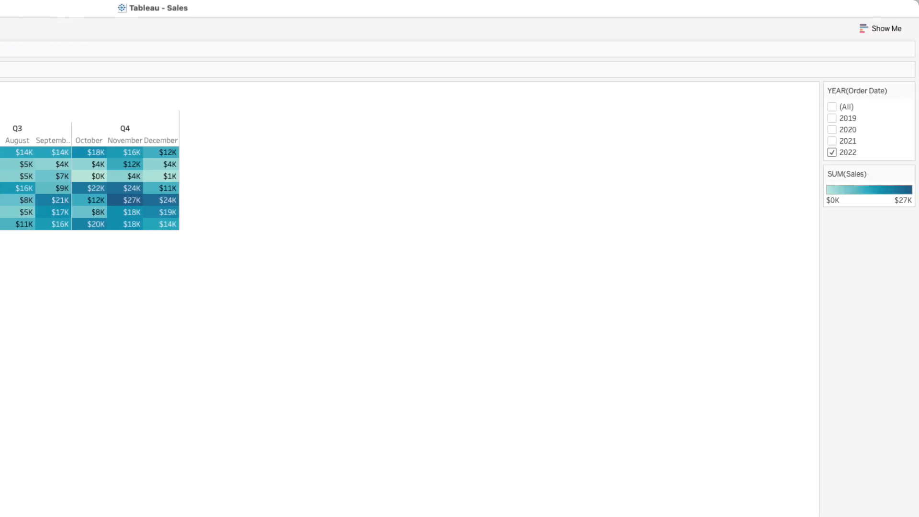
- Try the Blue Light palette for the Sales color scale
{"action": "left_click", "coordinate": [908, 173]}
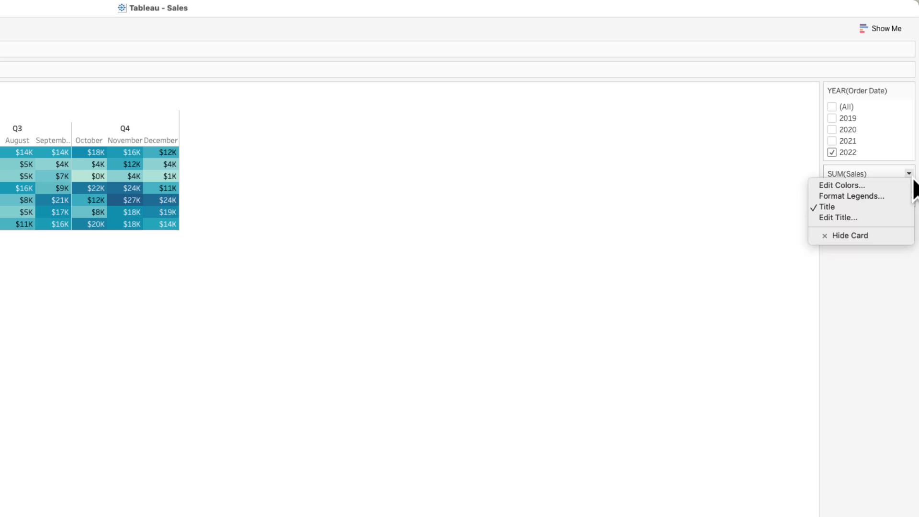
{"action": "left_click", "coordinate": [906, 187]}
{"action": "left_click", "coordinate": [596, 239]}
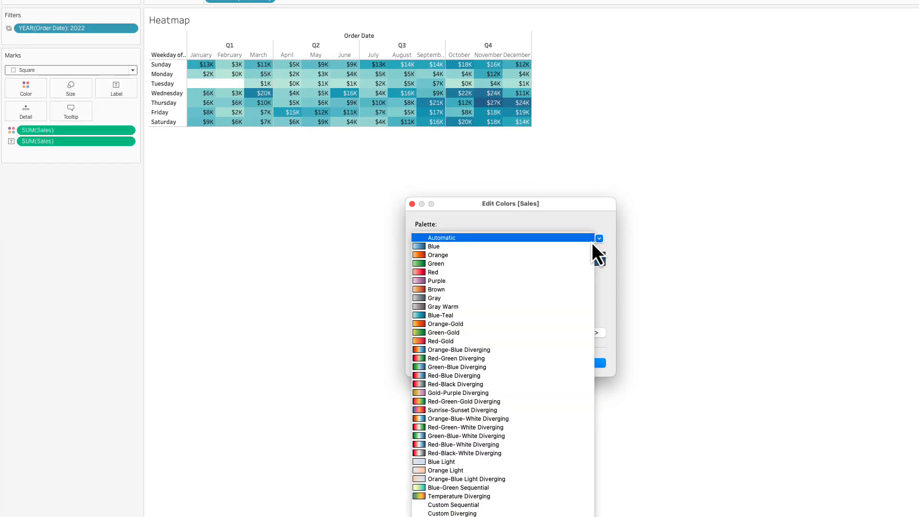
{"action": "left_click", "coordinate": [591, 463]}
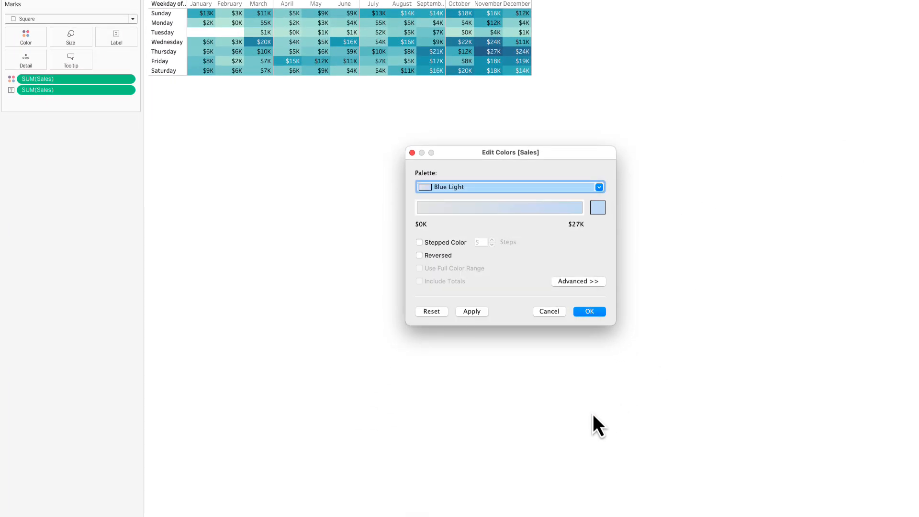
{"action": "left_click", "coordinate": [603, 311]}
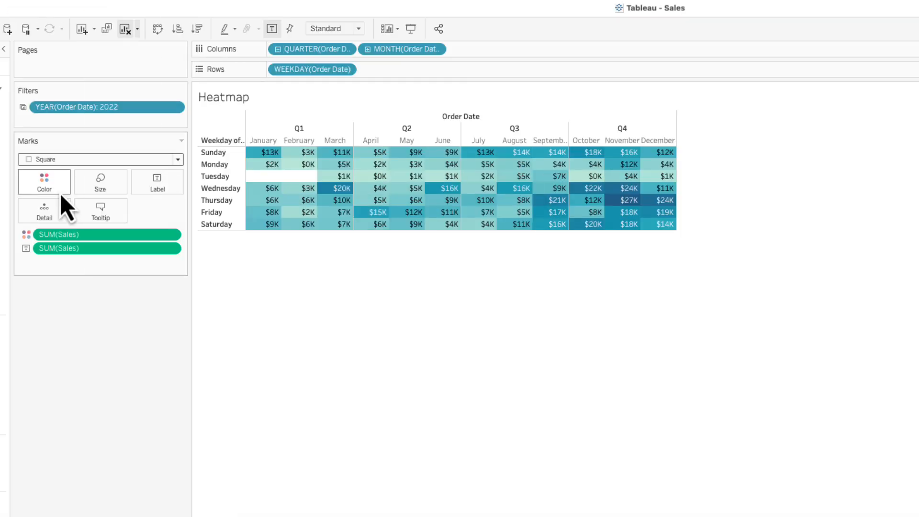
- Set the mark color opacity to 50% and fit the heatmap view to Fit Width
{"action": "left_click", "coordinate": [59, 193]}
{"action": "double_click", "coordinate": [105, 253]}
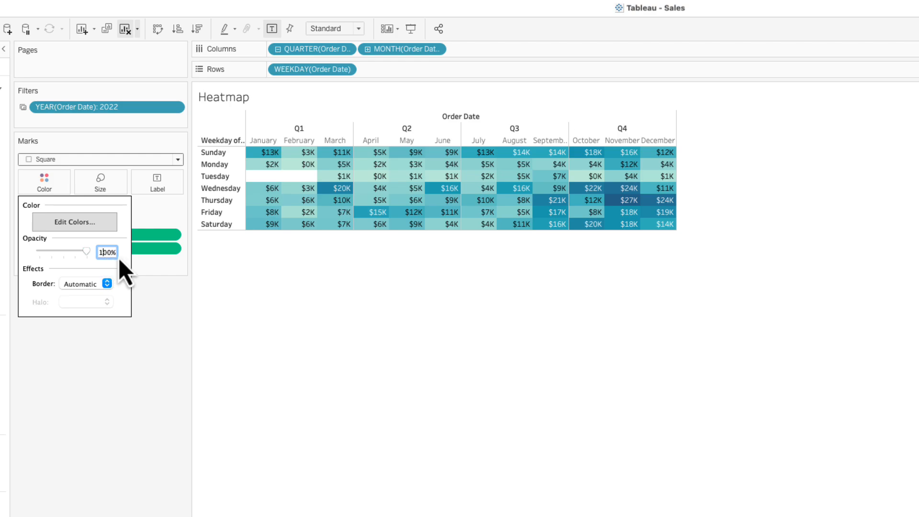
{"action": "type", "text": "50"}
{"action": "key", "text": "Return"}
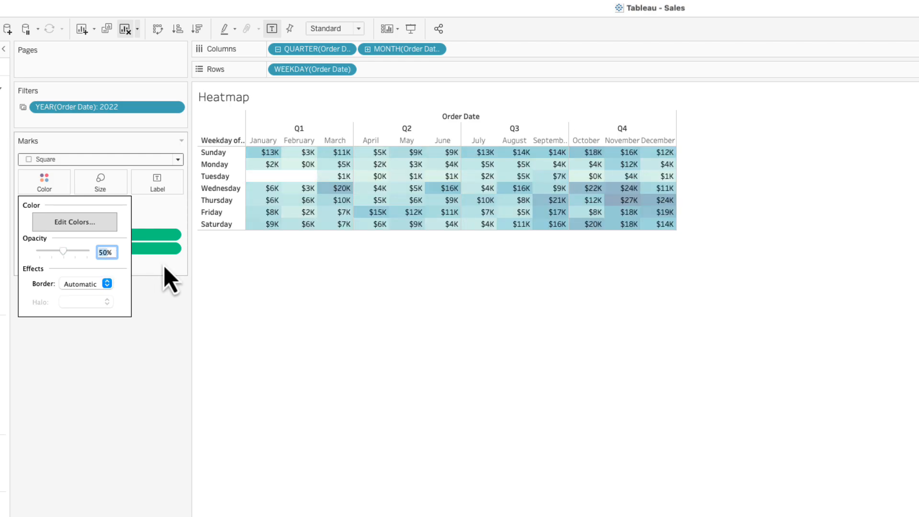
{"action": "left_click", "coordinate": [356, 35]}
{"action": "left_click", "coordinate": [351, 47]}
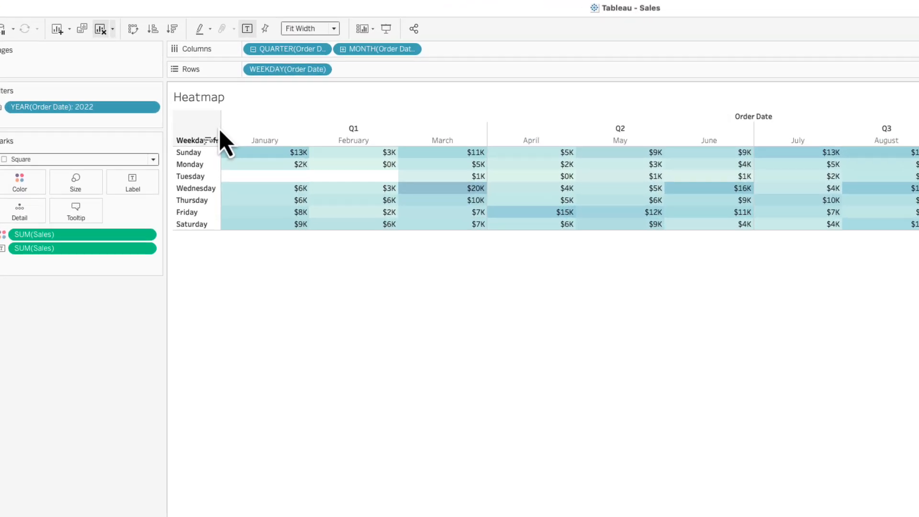
- Hide the field labels for both the rows and the columns of the heatmap
{"action": "right_click", "coordinate": [219, 131]}
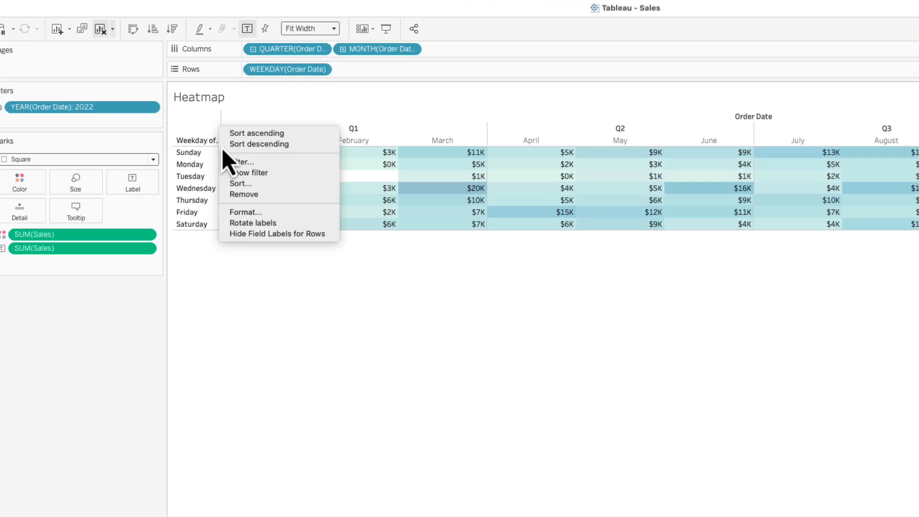
{"action": "left_click", "coordinate": [234, 241]}
{"action": "right_click", "coordinate": [646, 118]}
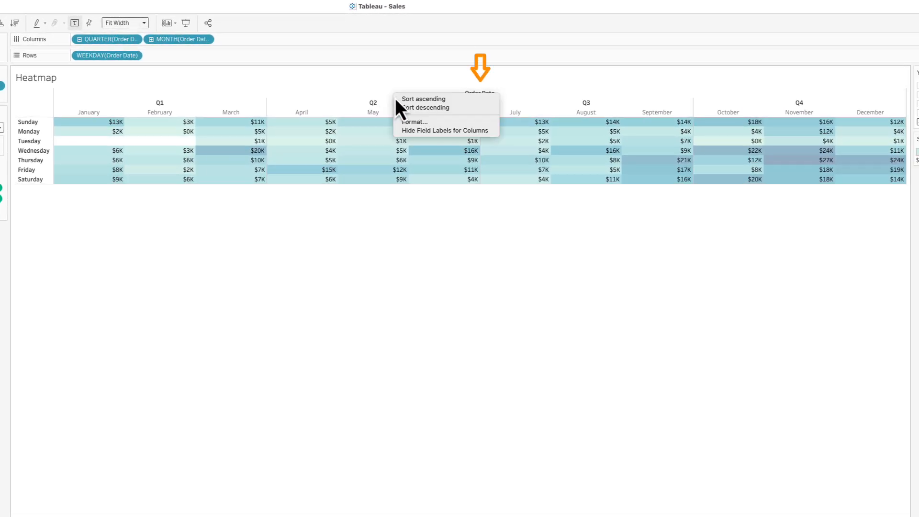
{"action": "left_click", "coordinate": [407, 131]}
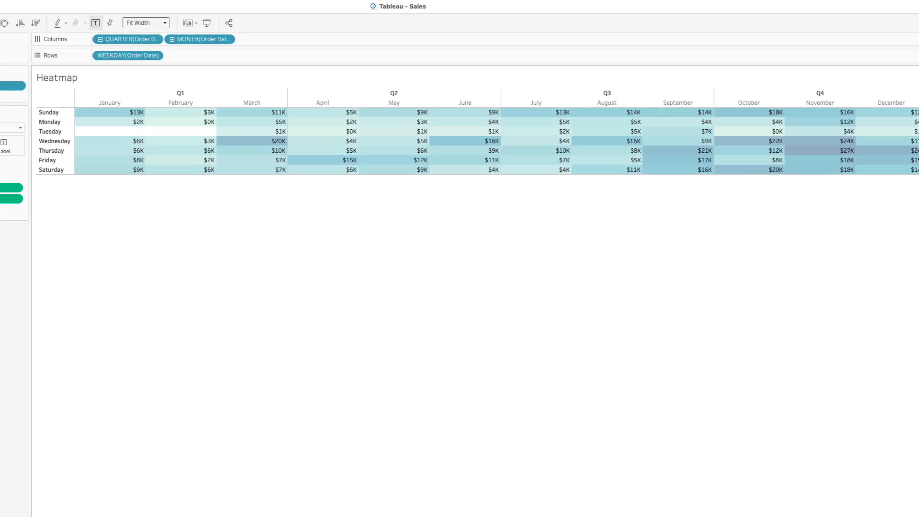
- Sort the weekday rows manually so that Monday comes first and Sunday comes last
{"action": "right_click", "coordinate": [341, 60]}
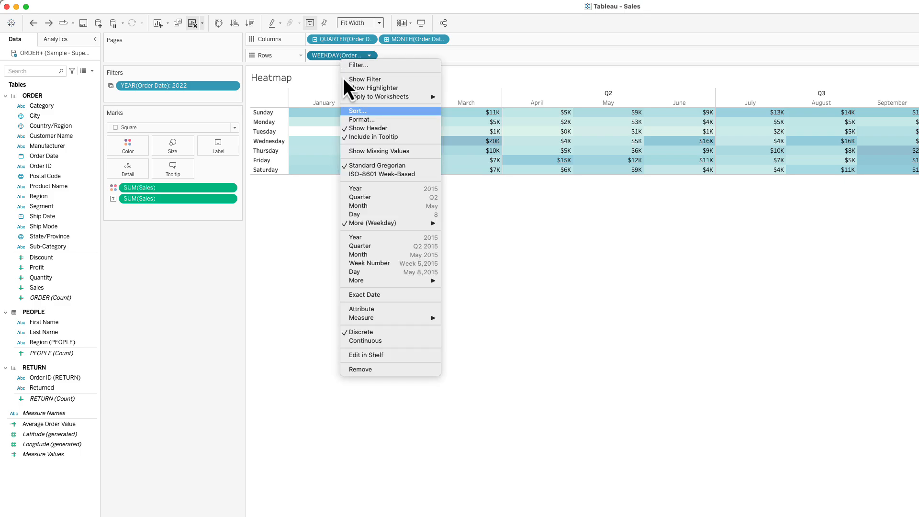
{"action": "left_click", "coordinate": [348, 111]}
{"action": "left_click", "coordinate": [638, 334]}
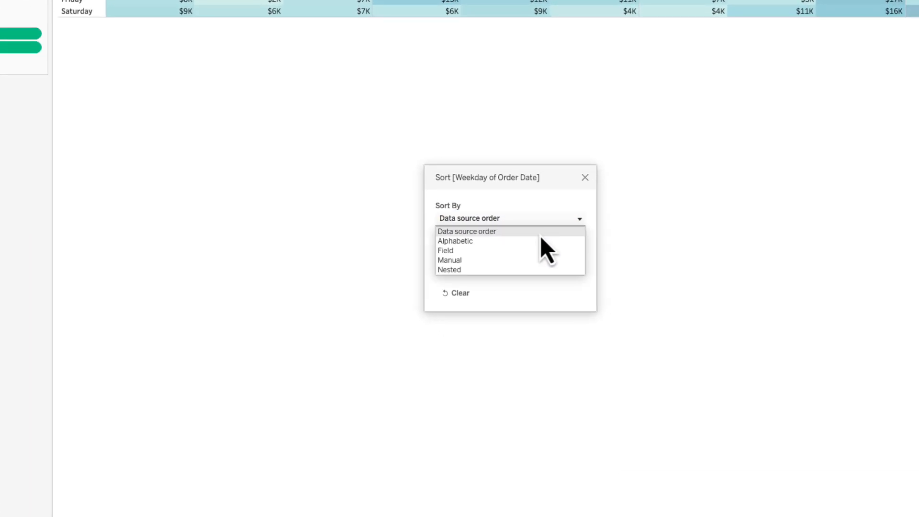
{"action": "left_click", "coordinate": [531, 261]}
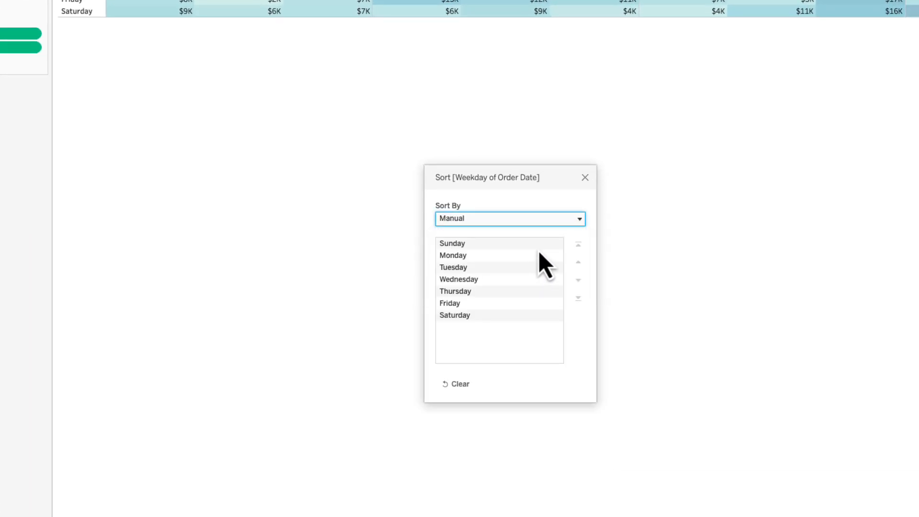
{"action": "left_click", "coordinate": [717, 414]}
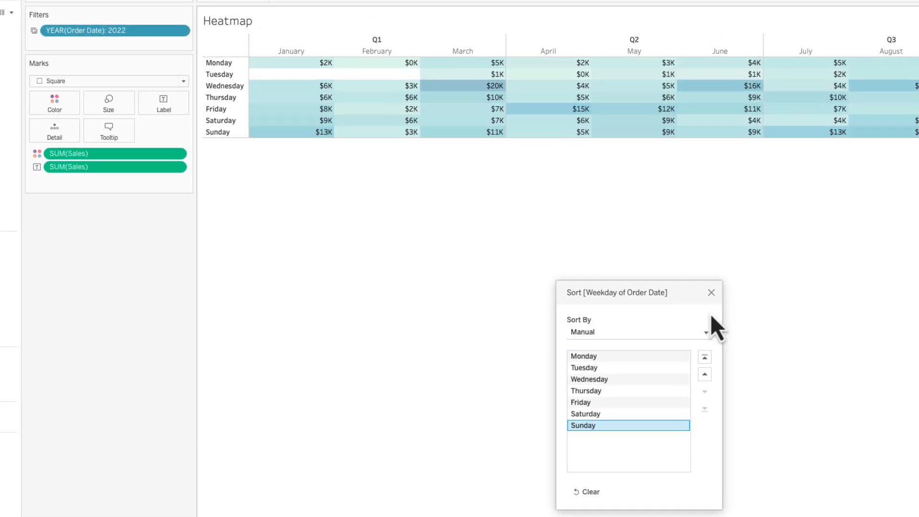
{"action": "left_click", "coordinate": [711, 292]}
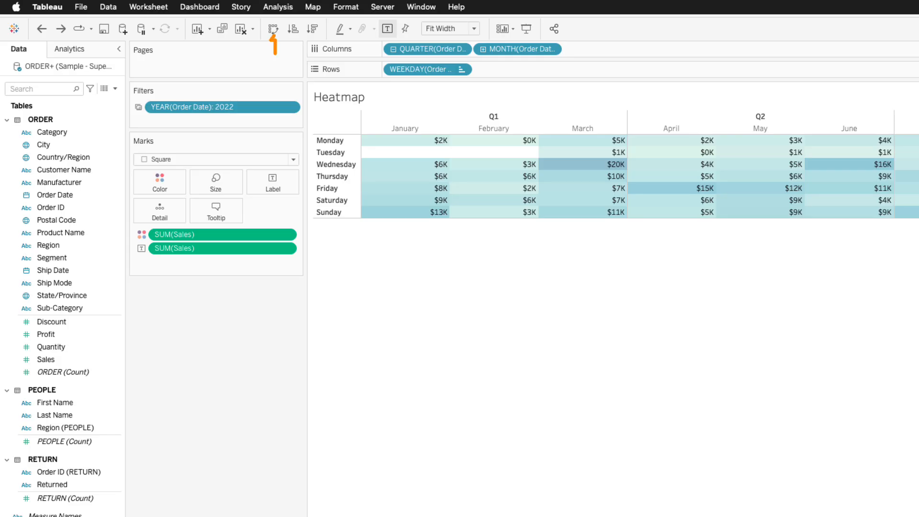
- Show row grand totals and place the row totals on the left side of the heatmap
{"action": "left_click", "coordinate": [282, 7]}
{"action": "mouse_move", "coordinate": [302, 129]}
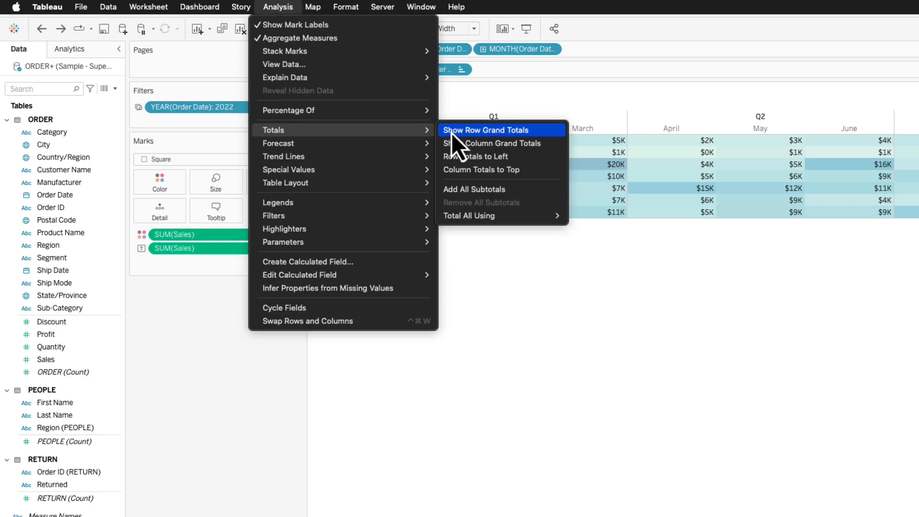
{"action": "left_click", "coordinate": [452, 131]}
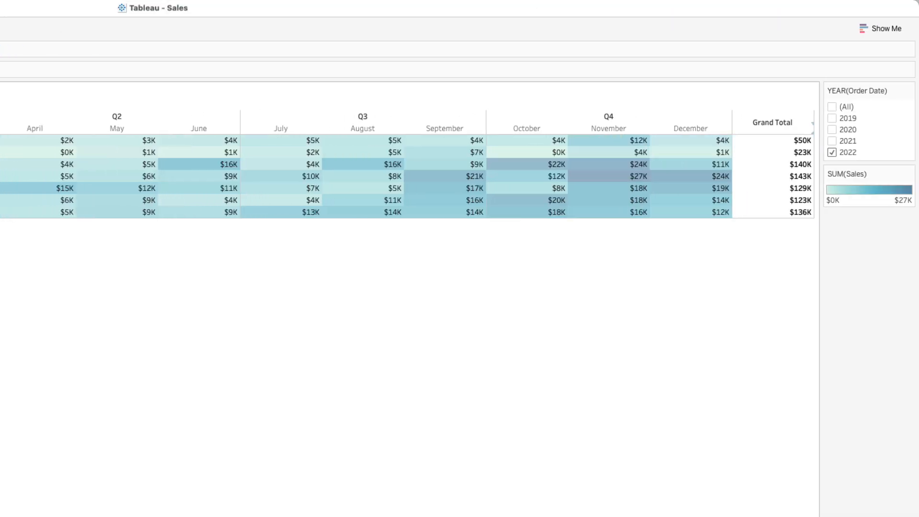
{"action": "left_click", "coordinate": [152, 6]}
{"action": "mouse_move", "coordinate": [163, 130]}
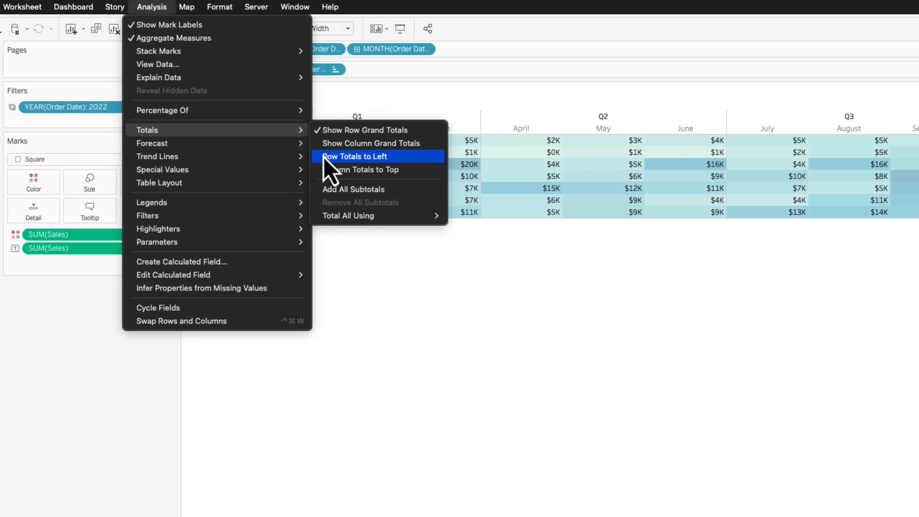
{"action": "left_click", "coordinate": [324, 156]}
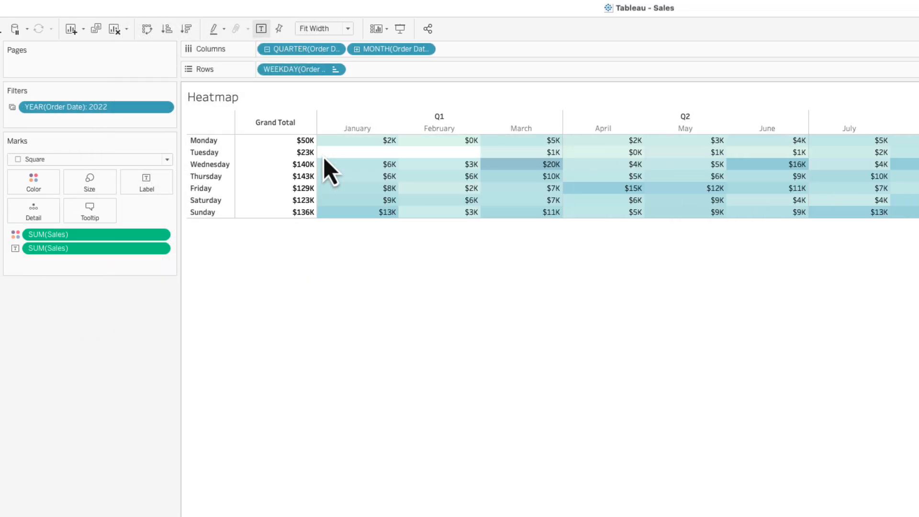
- Add a Percent of Total table calculation to the Sales label field, computed using Table (down)
{"action": "right_click", "coordinate": [147, 253]}
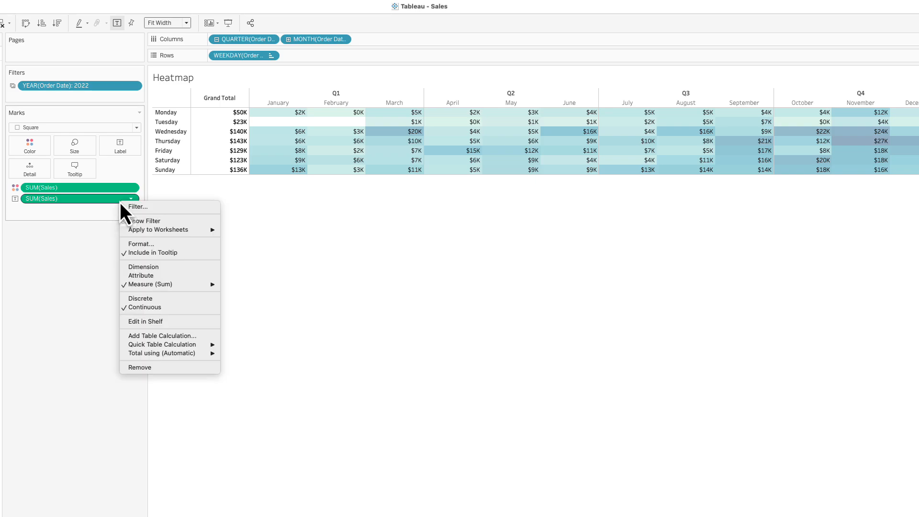
{"action": "left_click", "coordinate": [213, 337]}
{"action": "left_click", "coordinate": [568, 330]}
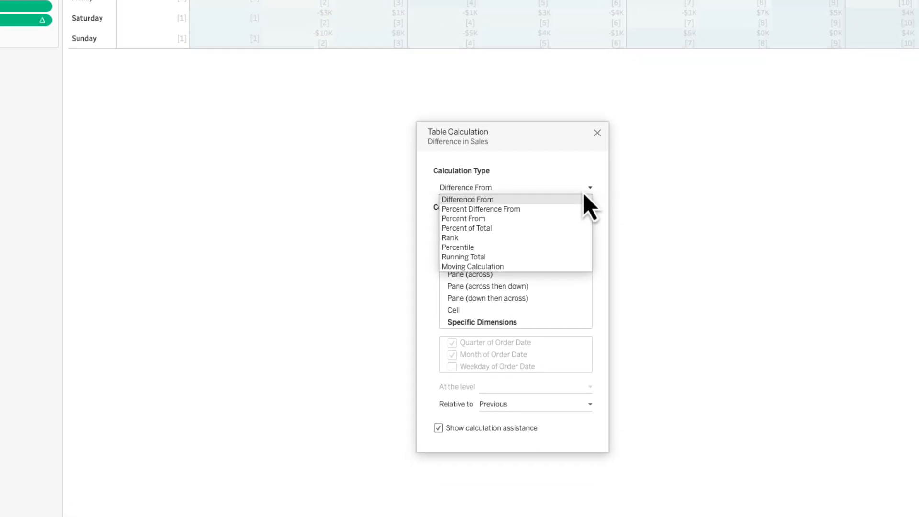
{"action": "left_click", "coordinate": [588, 231]}
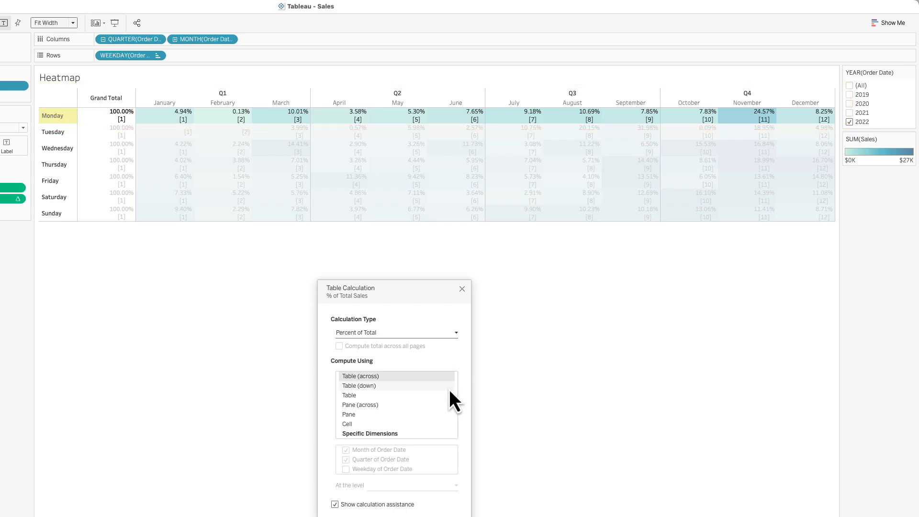
{"action": "left_click", "coordinate": [449, 386]}
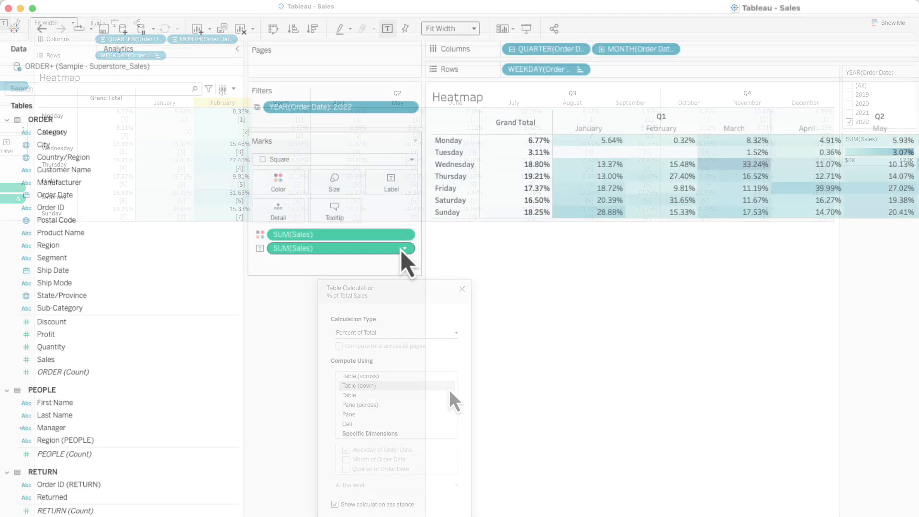
- Format the percent-of-total Sales labels as percentages with no decimal places
{"action": "right_click", "coordinate": [401, 250]}
{"action": "left_click", "coordinate": [516, 291]}
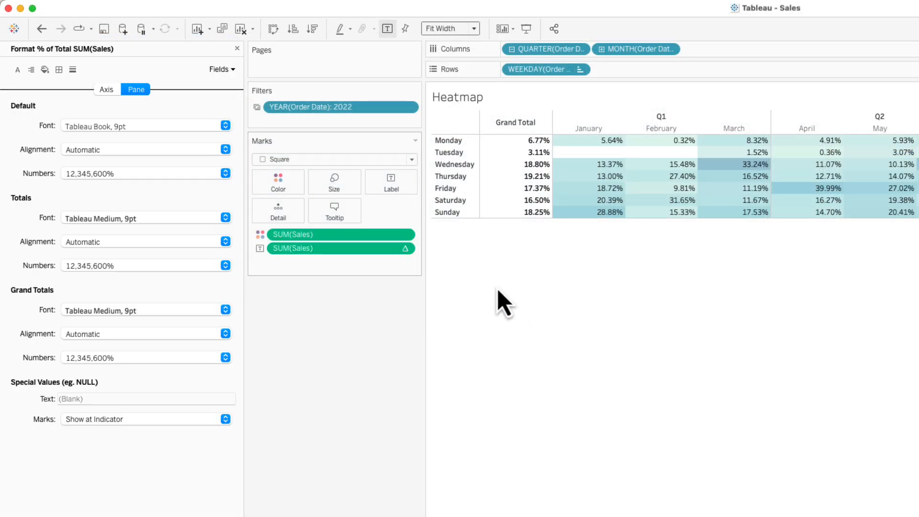
{"action": "left_click", "coordinate": [225, 173]}
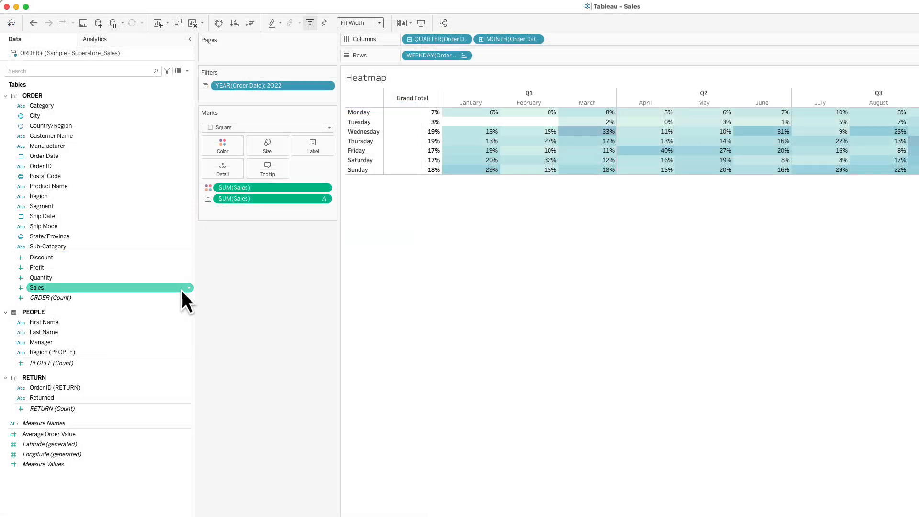
- Add Sales as a second label and format the label text with a large bold % of Total above a small light grey SUM(Sales)
{"action": "left_click_drag", "start_coordinate": [182, 290], "coordinate": [326, 154]}
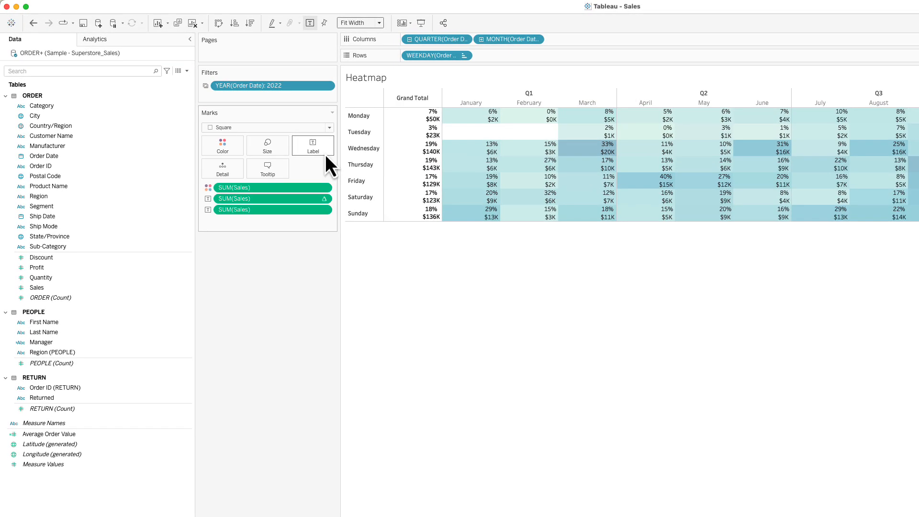
{"action": "left_click", "coordinate": [243, 115]}
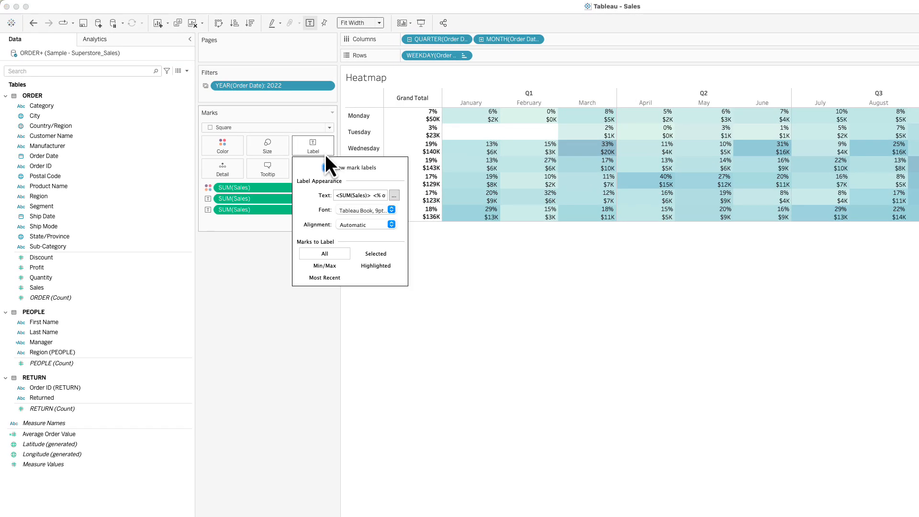
{"action": "left_click", "coordinate": [394, 195]}
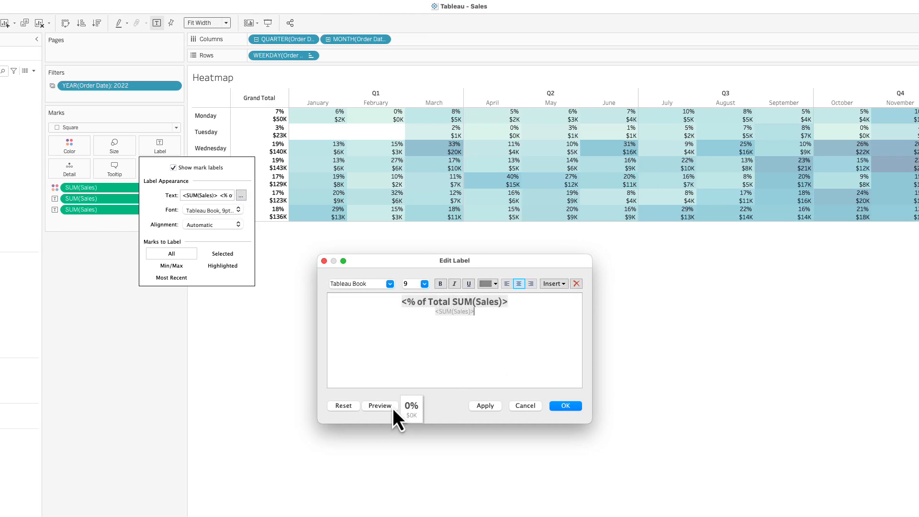
{"action": "left_click", "coordinate": [569, 407]}
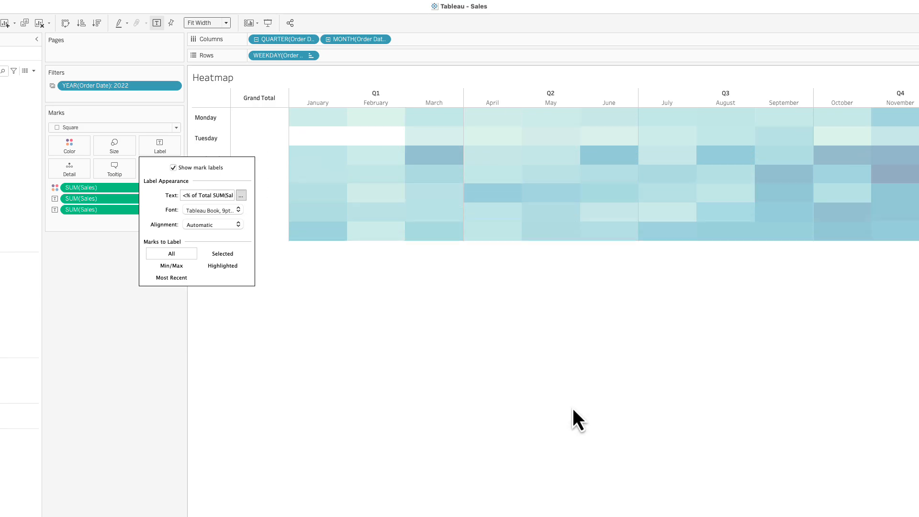
- Restrict the heatmap's mark labels to the minimum and maximum values
{"action": "left_click", "coordinate": [182, 269]}
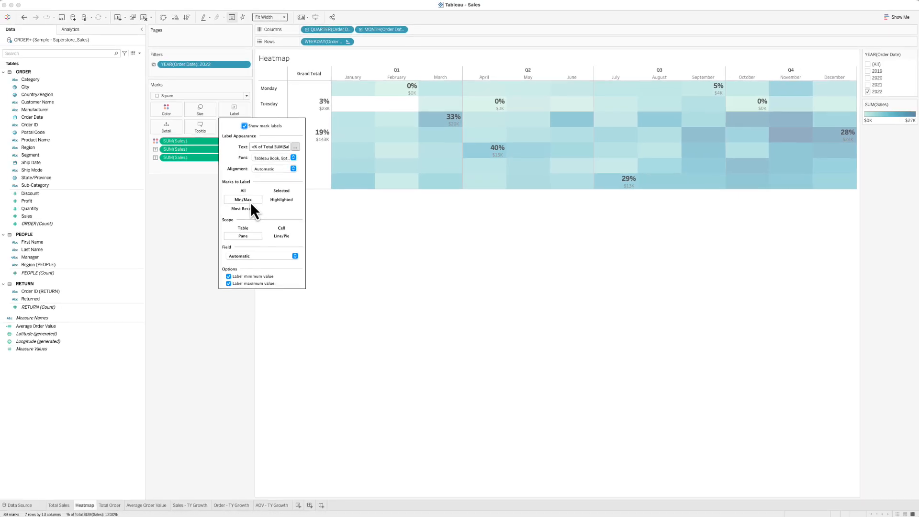